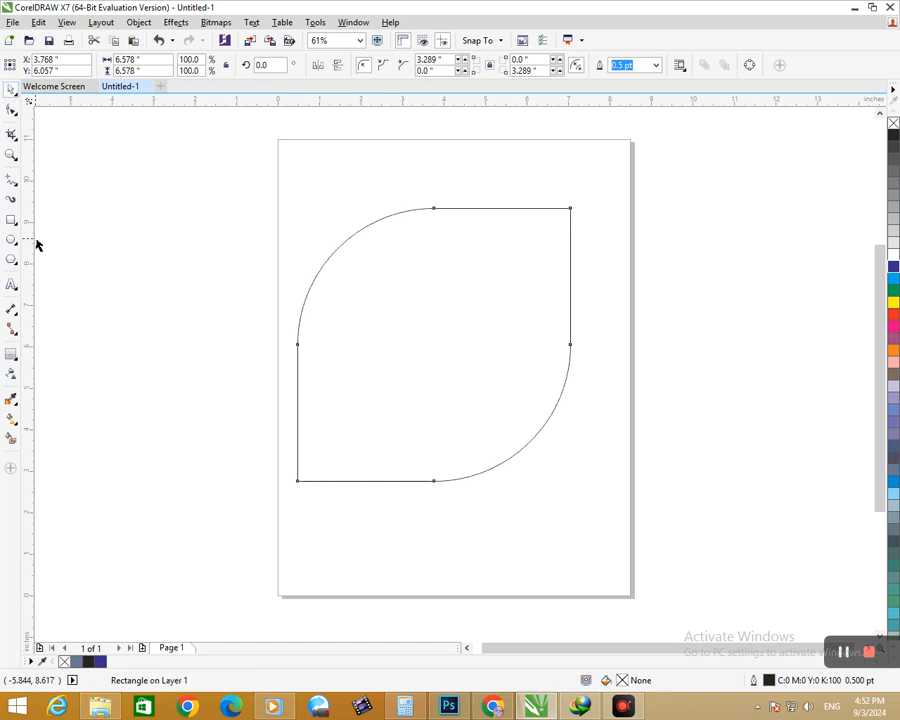
# Step: Rotate the rounded shape 45 degrees and add a one-step inside contour with a 0.633 inch offset
pyautogui.click(460, 456)
pyautogui.moveTo(348, 494); pyautogui.dragTo(456, 467)
pyautogui.click(517, 487)
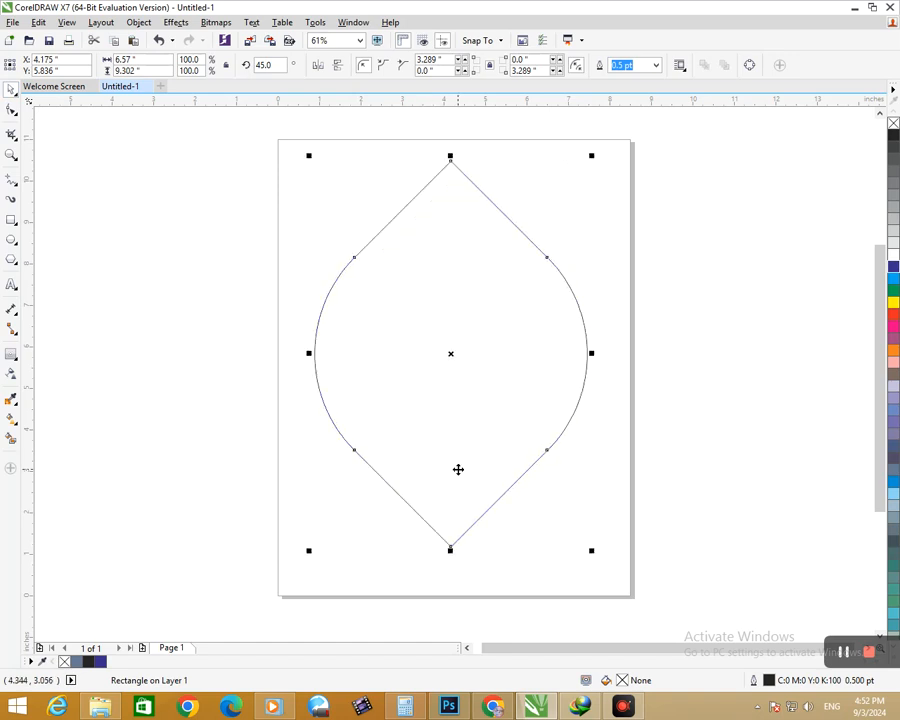
pyautogui.click(11, 355)
pyautogui.moveTo(451, 549); pyautogui.dragTo(450, 516)
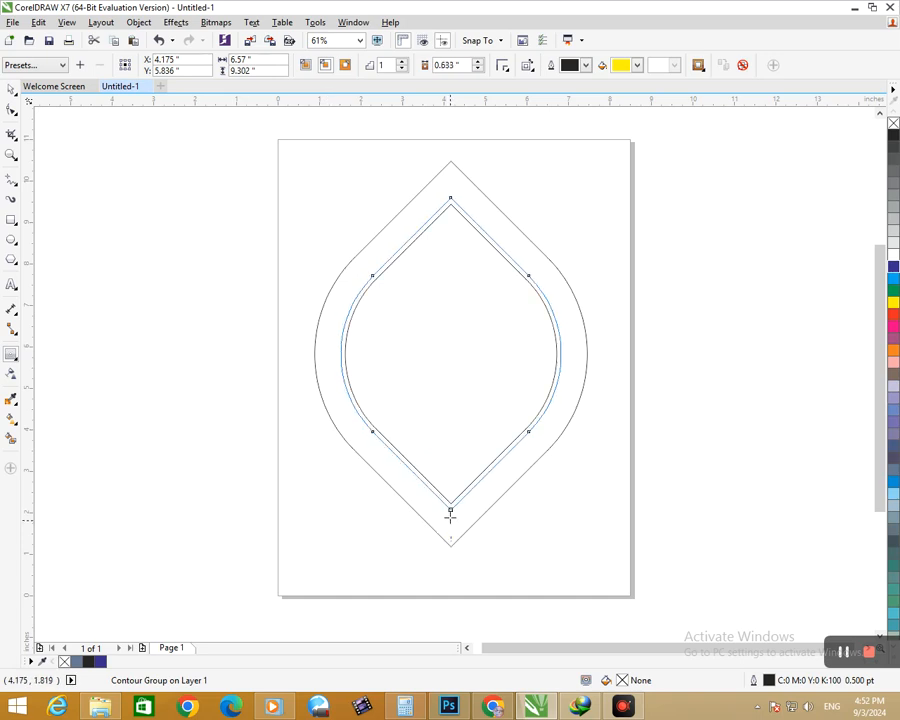
# Step: Draw a vertical bar about 0.68 by 10.36 inches through the shape and make three evenly spaced copies toward its left
pyautogui.click(11, 220)
pyautogui.moveTo(435, 138)
pyautogui.mouseDown()
pyautogui.moveTo(490, 319)
pyautogui.moveTo(476, 586)
pyautogui.moveTo(463, 567)
pyautogui.mouseUp()
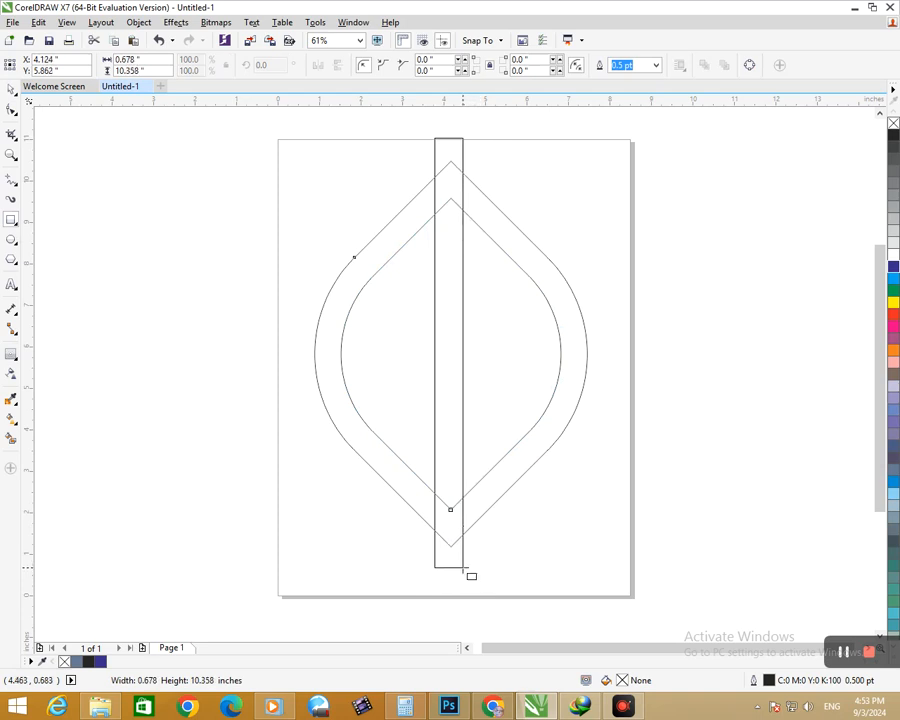
pyautogui.doubleClick(12, 91)
pyautogui.moveTo(446, 549); pyautogui.dragTo(398, 553)
pyautogui.hotkey('ctrl', 'z')
pyautogui.click(517, 558)
pyautogui.moveTo(453, 560); pyautogui.dragTo(415, 561)
pyautogui.hotkey('ctrl', 'd')
pyautogui.hotkey('ctrl', 'd')
# Step: Group the four vertical bars and move the group to the horizontal centre of the contoured shape
pyautogui.moveTo(487, 596); pyautogui.dragTo(304, 172)
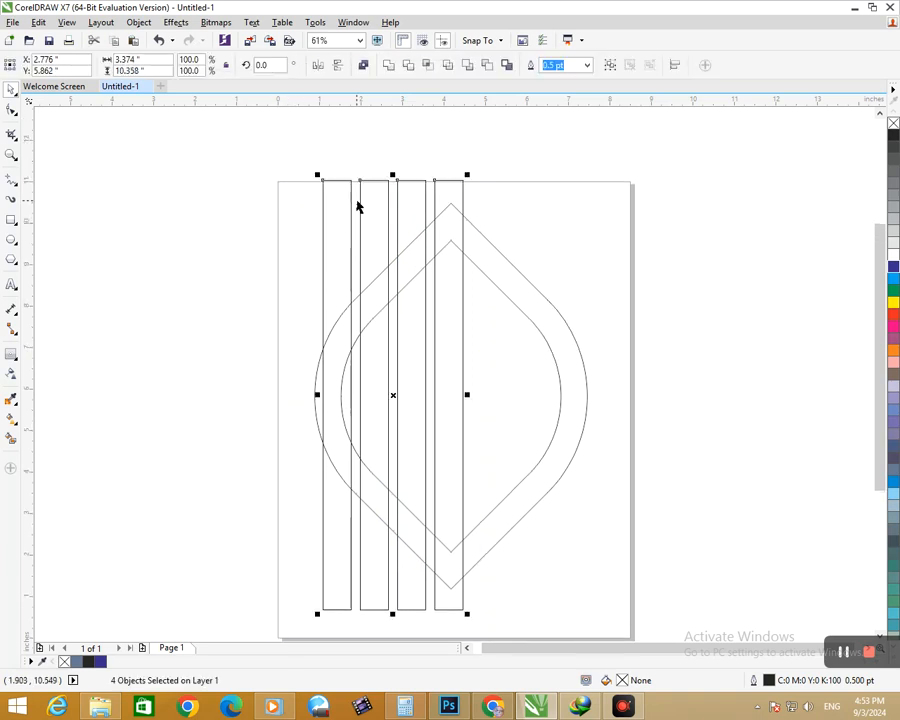
pyautogui.hotkey('ctrl', 'g')
pyautogui.moveTo(380, 221); pyautogui.dragTo(430, 221)
pyautogui.press('Right')
pyautogui.press('Right')
pyautogui.press('Right')
pyautogui.press('Right')
pyautogui.press('Right')
pyautogui.press('Right')
pyautogui.press('Right')
pyautogui.press('Right')
pyautogui.press('Right')
pyautogui.press('Right')
pyautogui.press('Right')
pyautogui.press('Right')
pyautogui.press('Right')
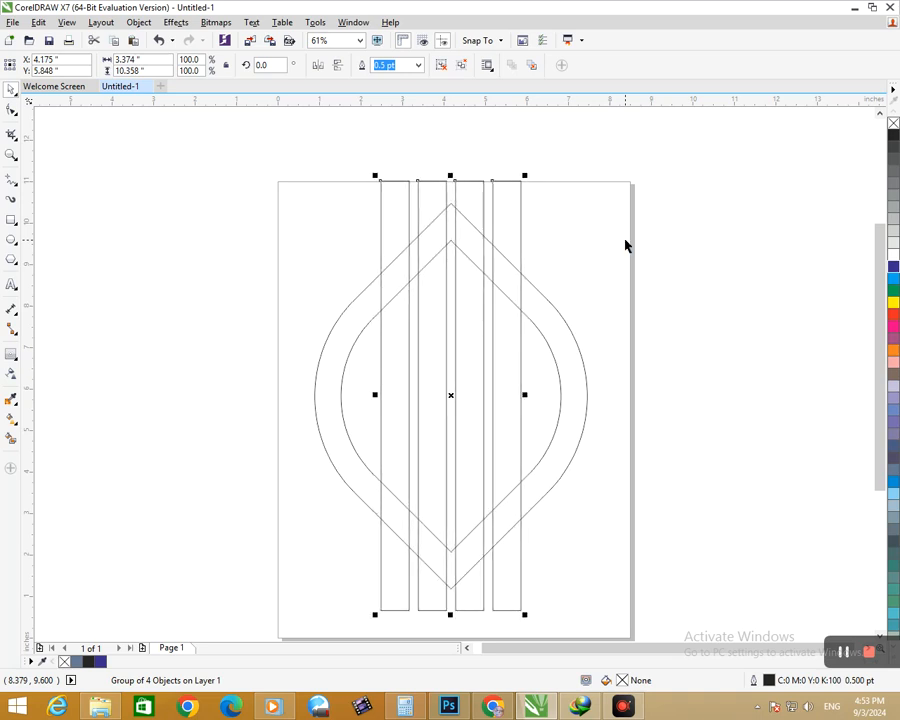
# Step: Ungroup the bars and add a copy of the rightmost one rotated to 270 degrees, lying horizontally across the shape
pyautogui.click(462, 65)
pyautogui.click(530, 202)
pyautogui.click(520, 213)
pyautogui.click(509, 211)
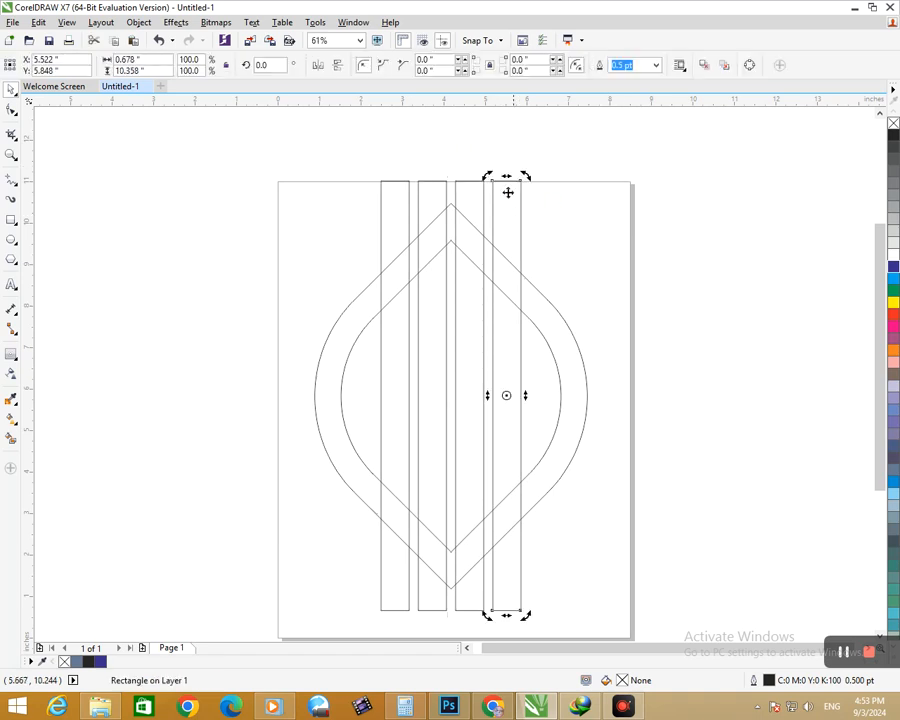
pyautogui.moveTo(526, 176); pyautogui.dragTo(558, 403)
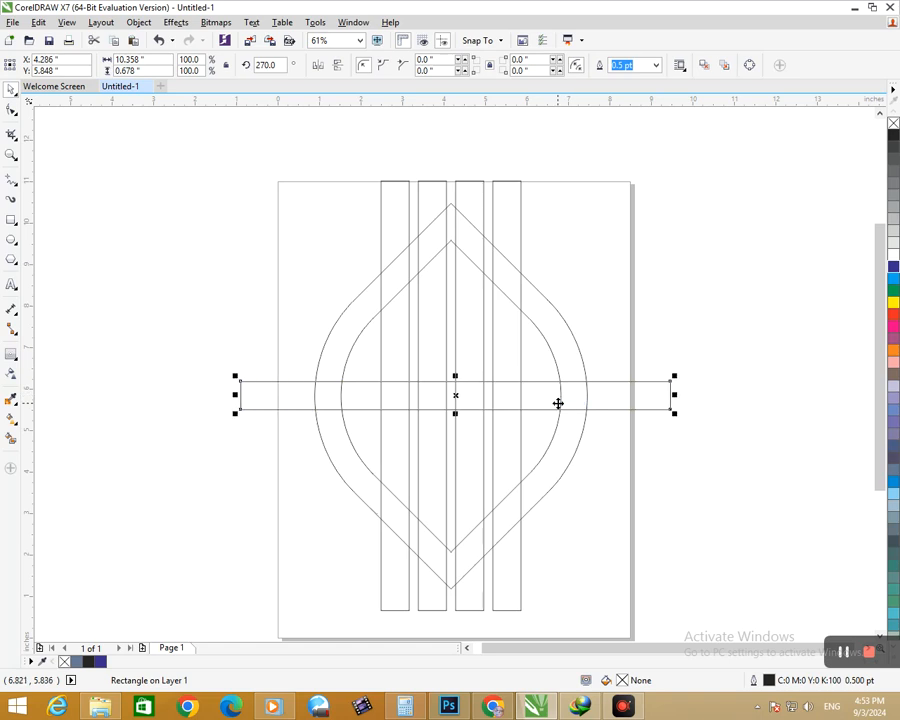
pyautogui.click(10, 440)
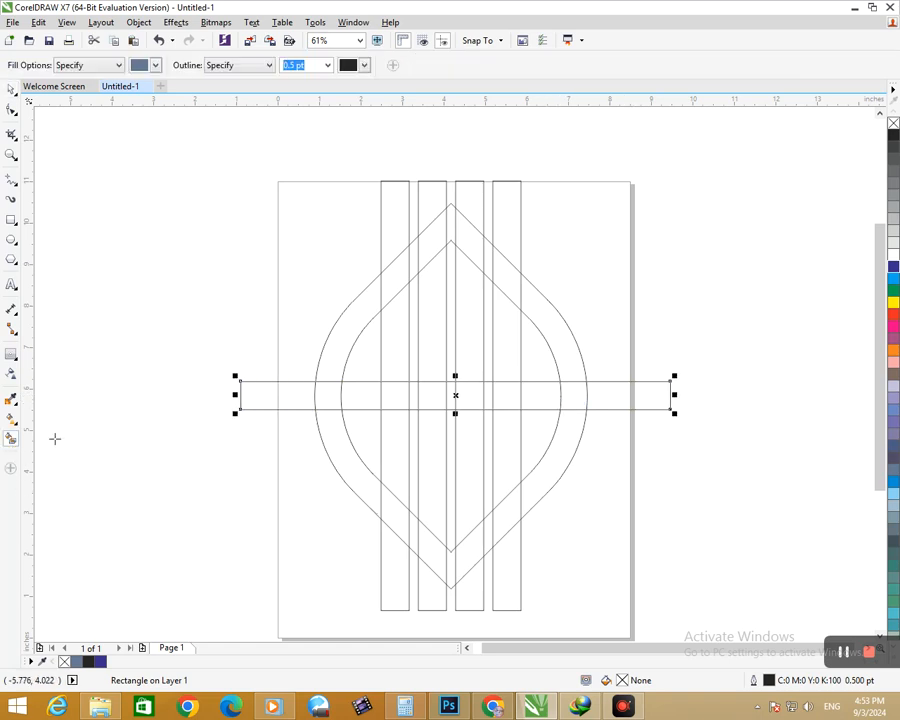
pyautogui.click(12, 134)
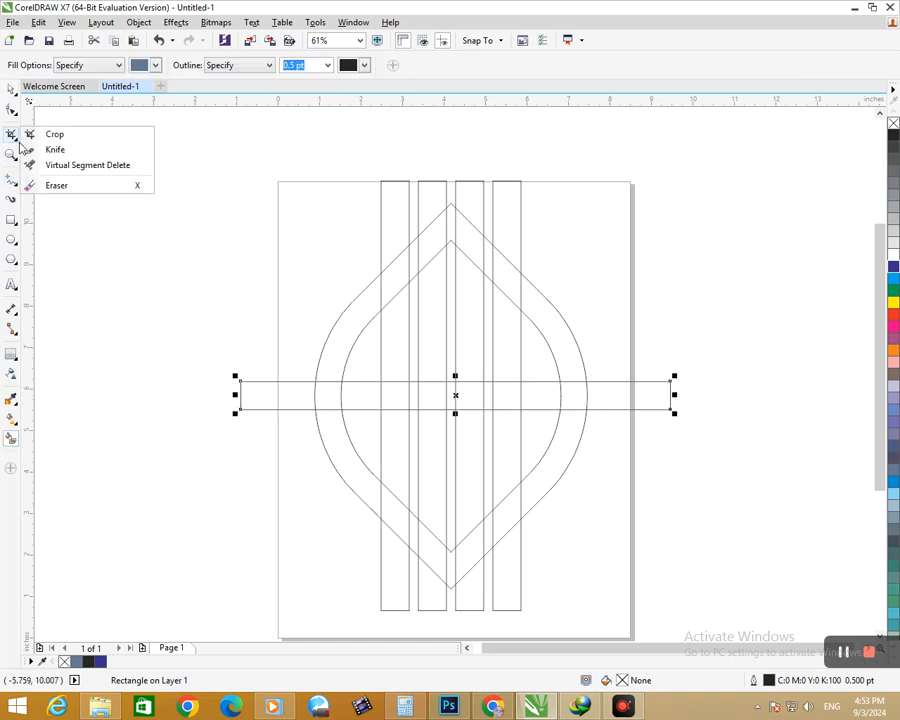
pyautogui.click(63, 166)
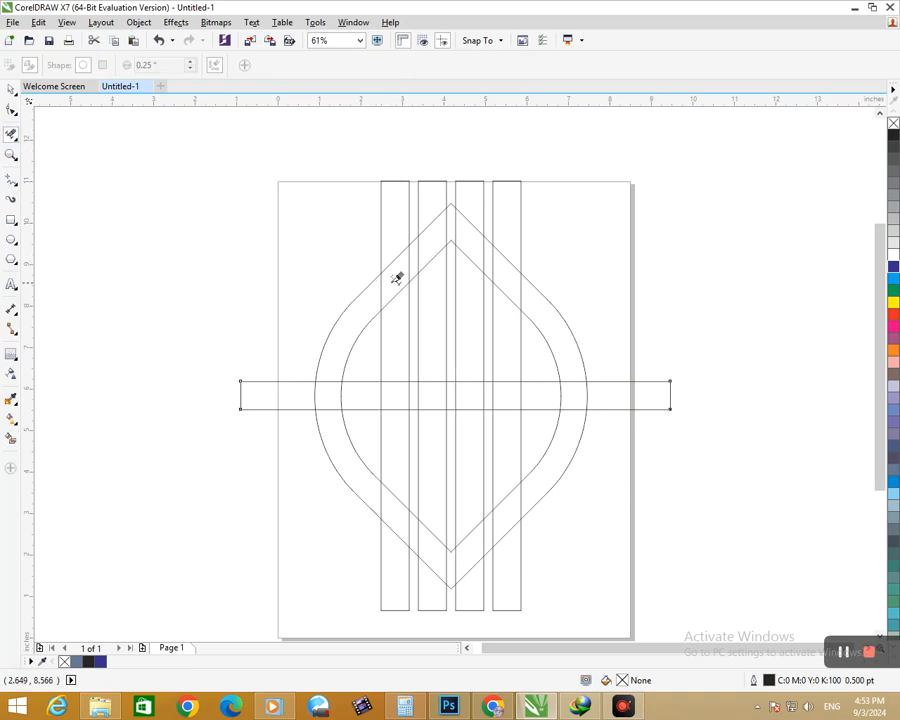
pyautogui.click(10, 90)
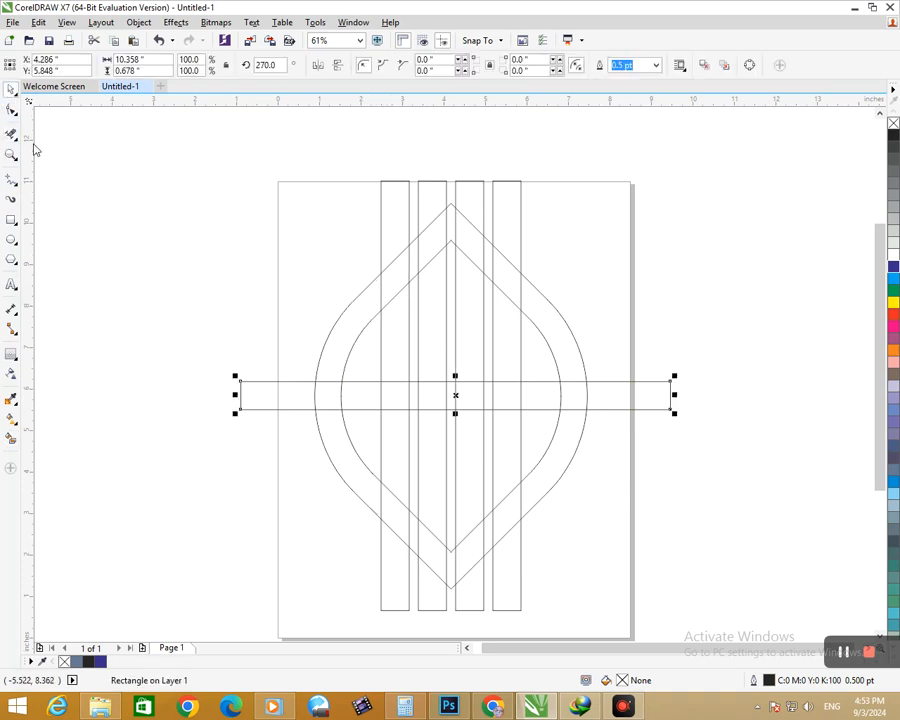
# Step: Break the contour group apart so the outer and inner outlines become separate objects
pyautogui.click(268, 333)
pyautogui.click(332, 335)
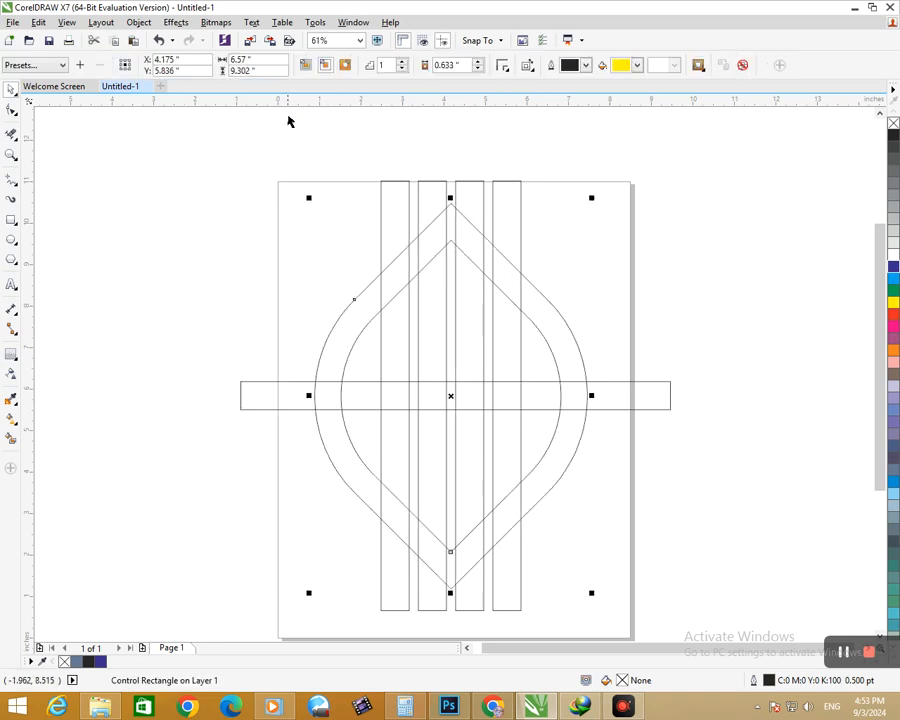
pyautogui.click(138, 22)
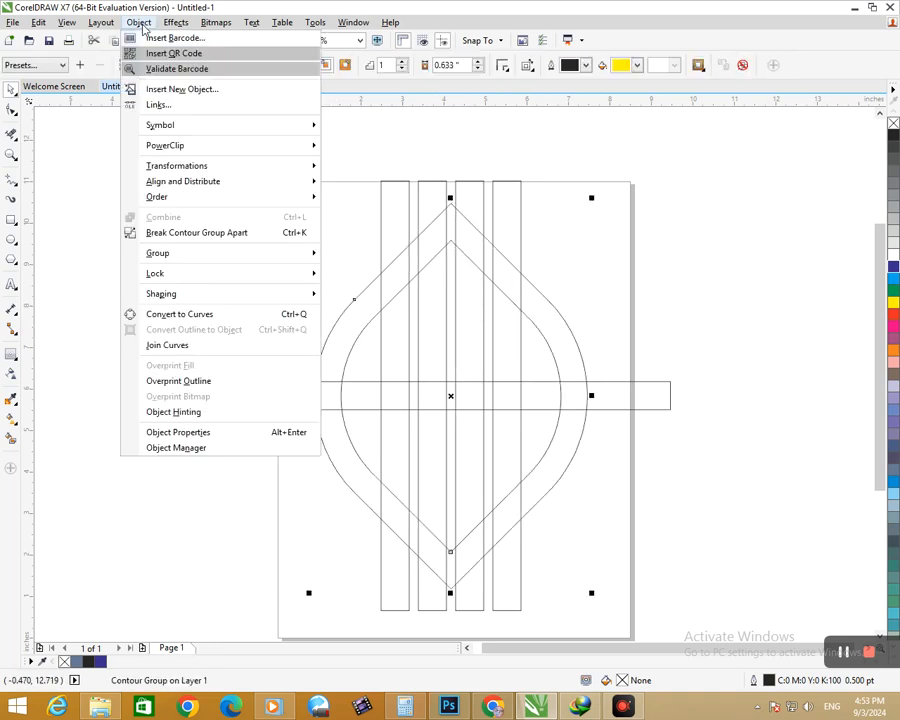
pyautogui.click(174, 232)
# Step: Use Virtual Segment Delete to remove the inner contour, outer contour and horizontal-bar segments that obstruct the leftmost vertical bar
pyautogui.click(12, 134)
pyautogui.moveTo(396, 272); pyautogui.dragTo(397, 508)
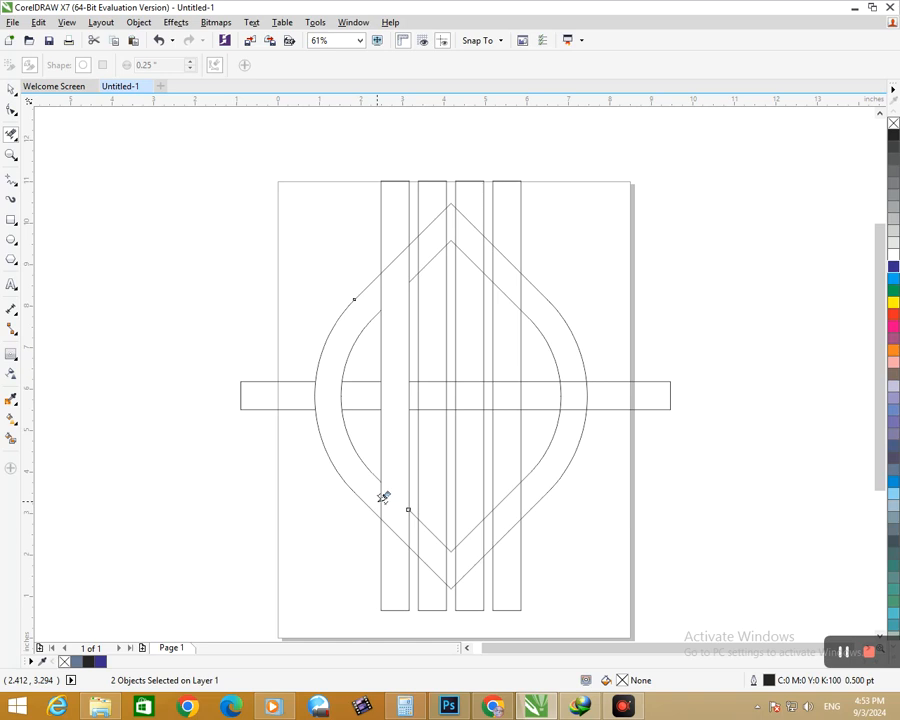
pyautogui.click(382, 499)
# Step: Delete the segments crossing the two middle bars and open both into the horizontal bar, forming a 9-like central shape
pyautogui.moveTo(430, 251); pyautogui.dragTo(434, 397)
pyautogui.moveTo(469, 240); pyautogui.dragTo(465, 480)
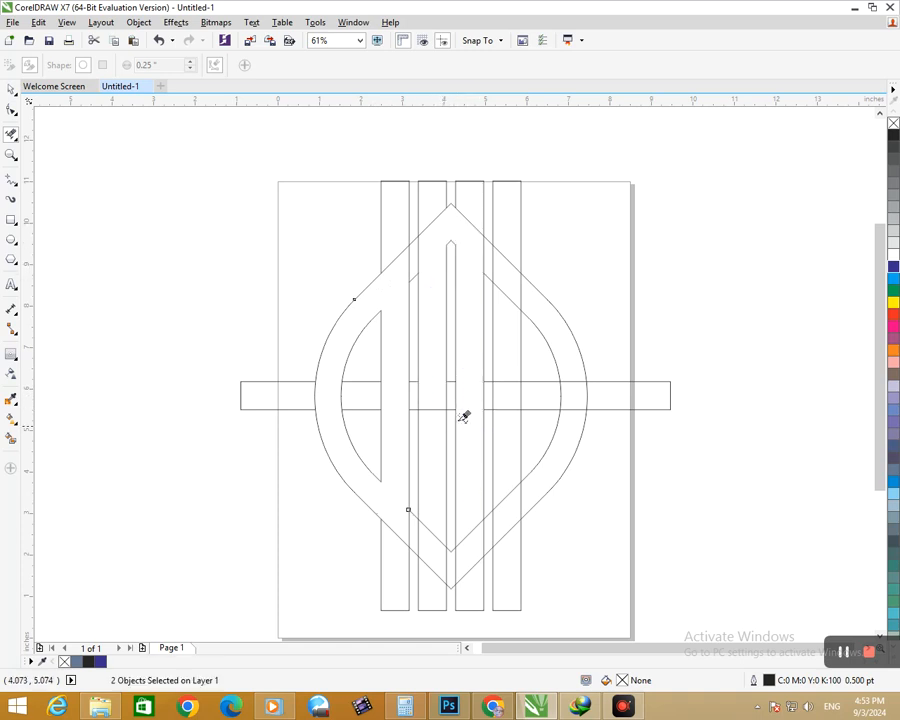
pyautogui.moveTo(433, 398); pyautogui.dragTo(466, 400)
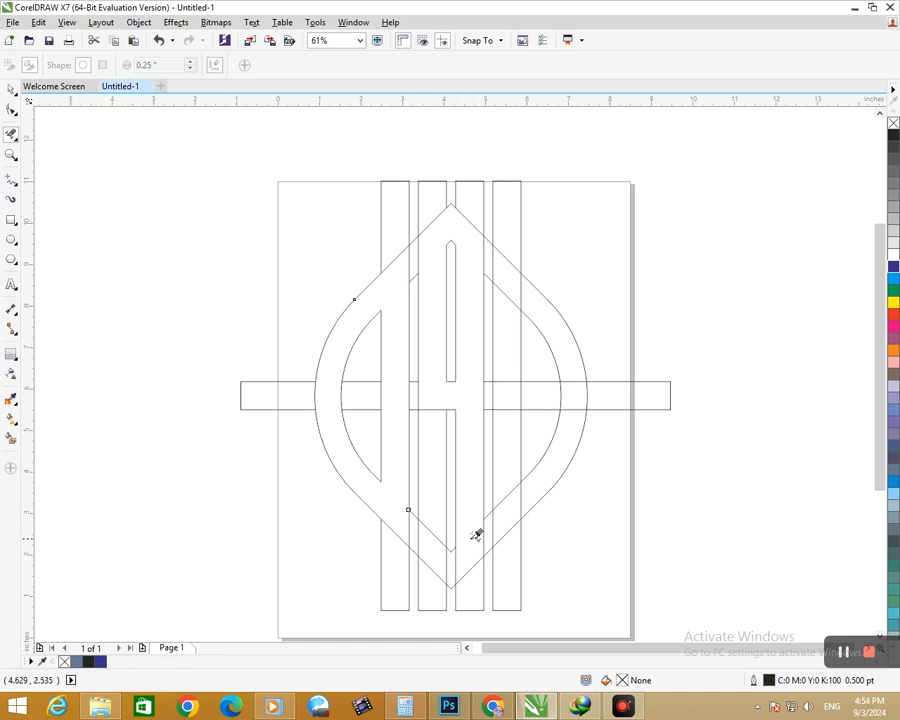
# Step: Delete the segments crossing the rightmost vertical bar and the horizontal-bar edges inside the right curved band
pyautogui.moveTo(512, 284); pyautogui.dragTo(508, 505)
pyautogui.click(520, 295)
pyautogui.click(573, 382)
pyautogui.click(572, 409)
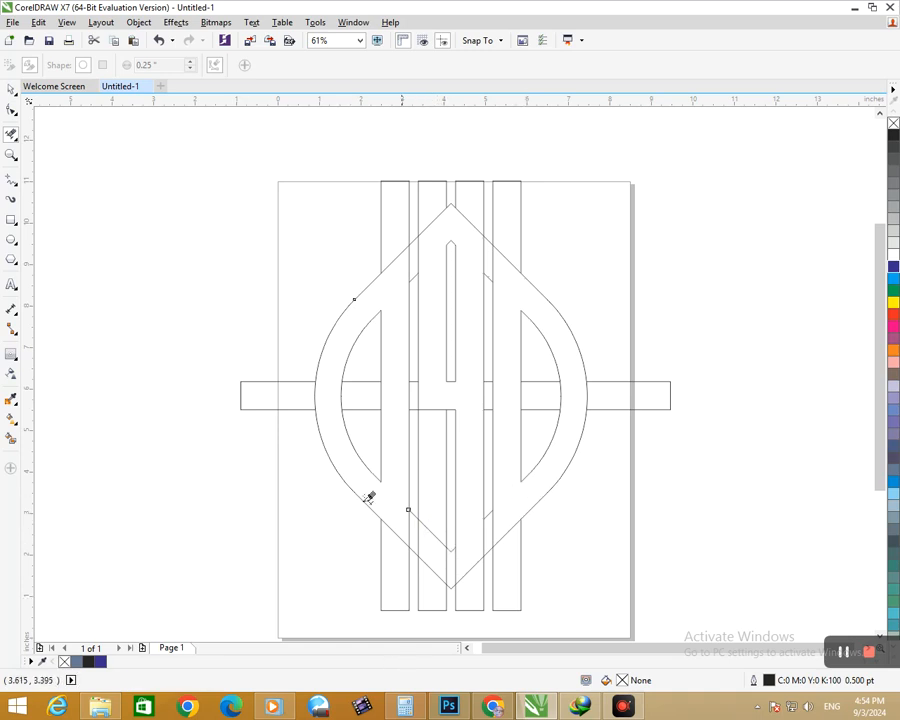
# Step: Apply Smart Fill with the blue-grey colour to the left, central and right letter shapes
pyautogui.click(11, 437)
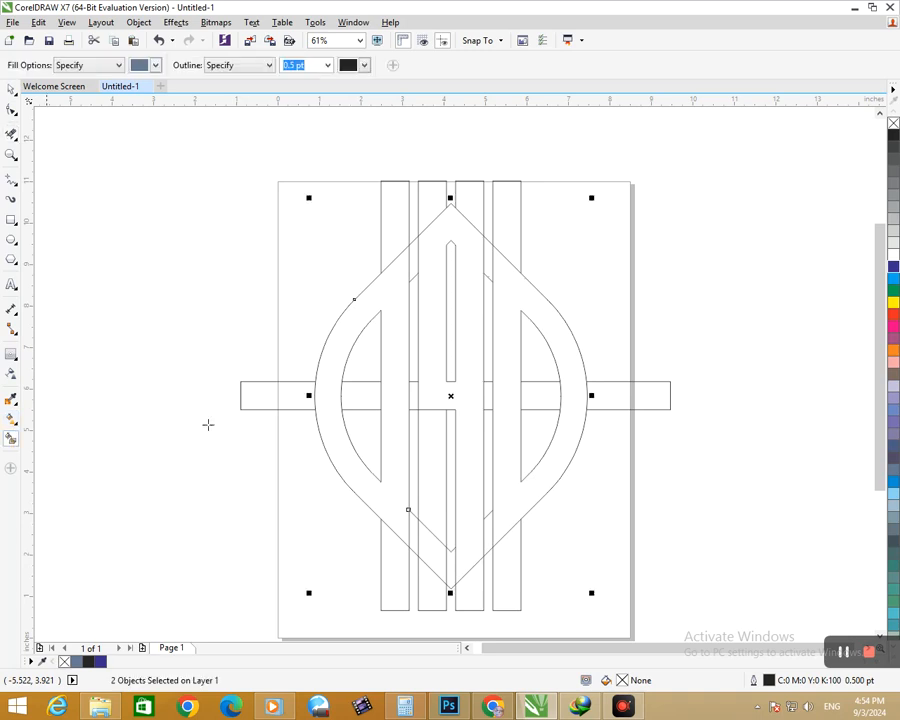
pyautogui.click(333, 439)
pyautogui.click(430, 394)
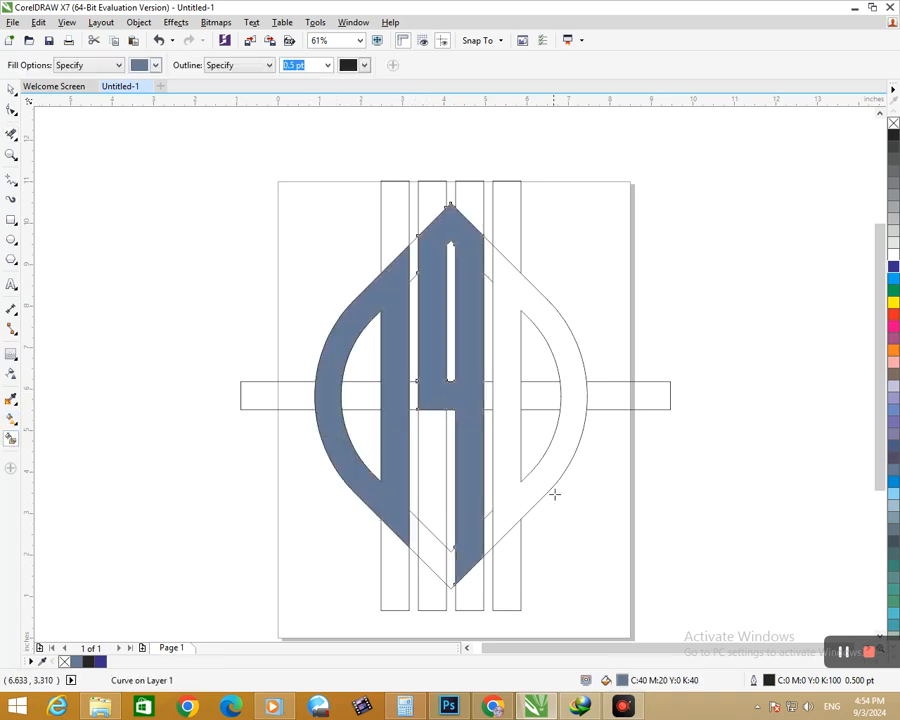
pyautogui.click(517, 491)
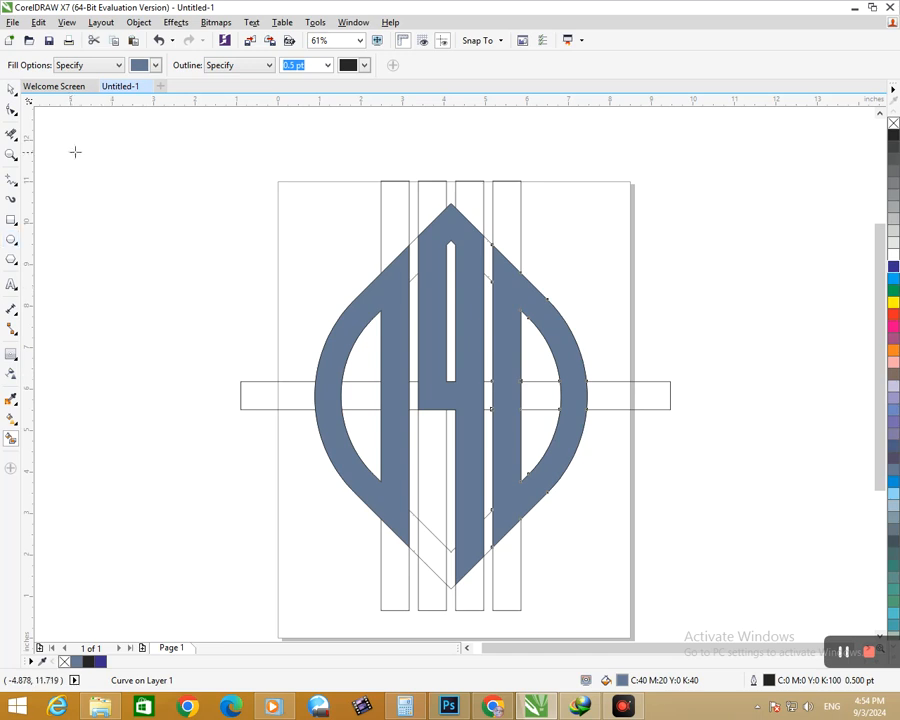
# Step: Delete the horizontal bar, the four vertical bars and the leftover contour outlines, keeping only the three filled shapes
pyautogui.click(11, 90)
pyautogui.click(229, 419)
pyautogui.click(283, 398)
pyautogui.press('Delete')
pyautogui.click(434, 202)
pyautogui.press('Delete')
pyautogui.click(392, 200)
pyautogui.press('Delete')
pyautogui.click(456, 207)
pyautogui.press('Delete')
pyautogui.click(492, 205)
pyautogui.press('Delete')
pyautogui.click(410, 598)
pyautogui.press('Delete')
pyautogui.click(432, 534)
pyautogui.press('Delete')
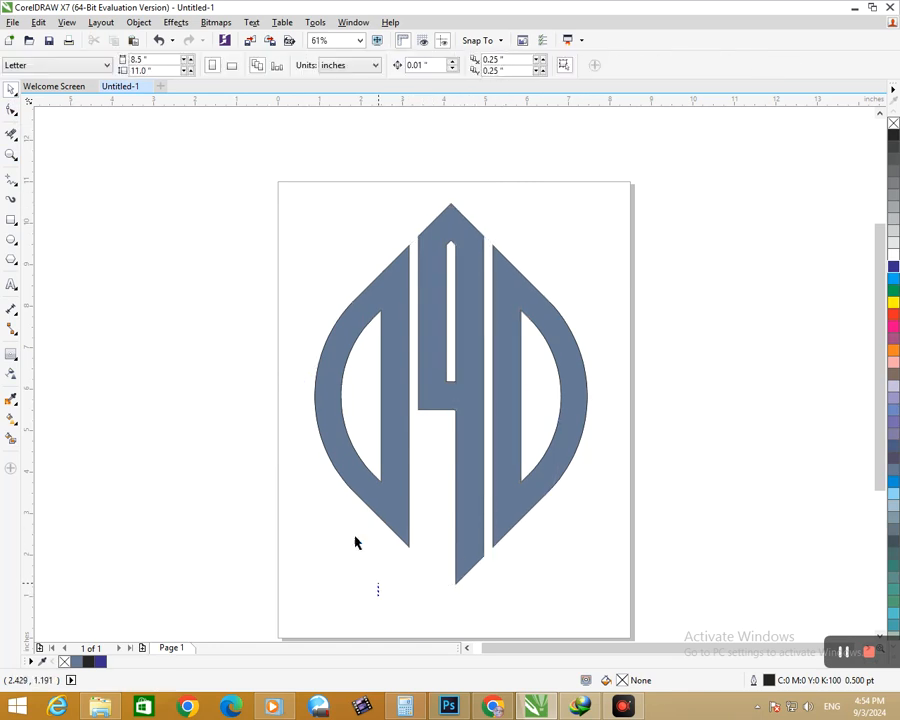
# Step: Select the three filled shapes and group them
pyautogui.moveTo(261, 169); pyautogui.dragTo(615, 599)
pyautogui.scroll(-2, 456, 437)
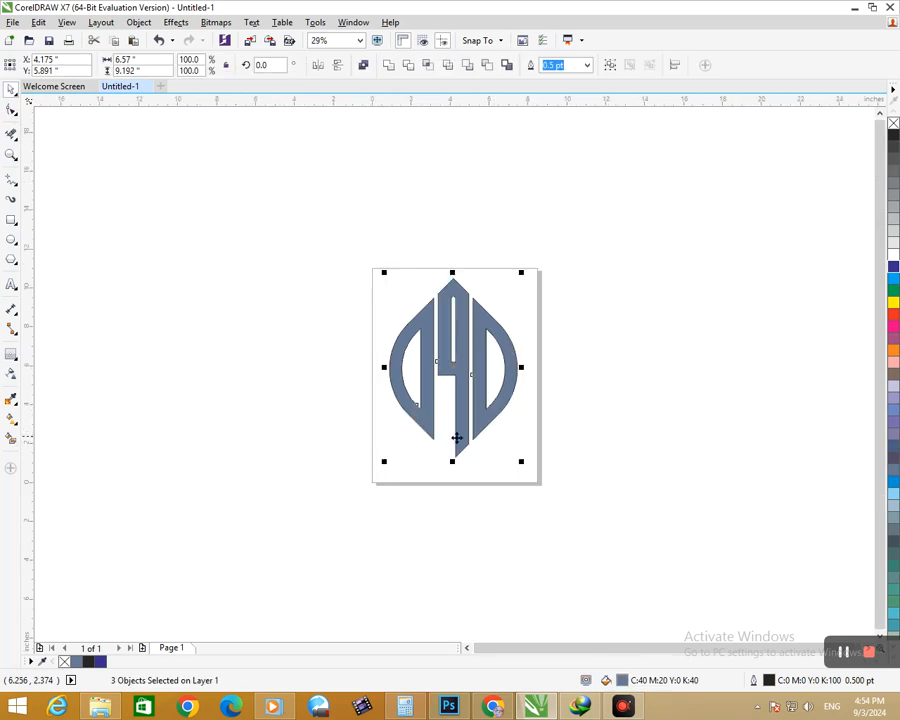
pyautogui.scroll(2, 426, 343)
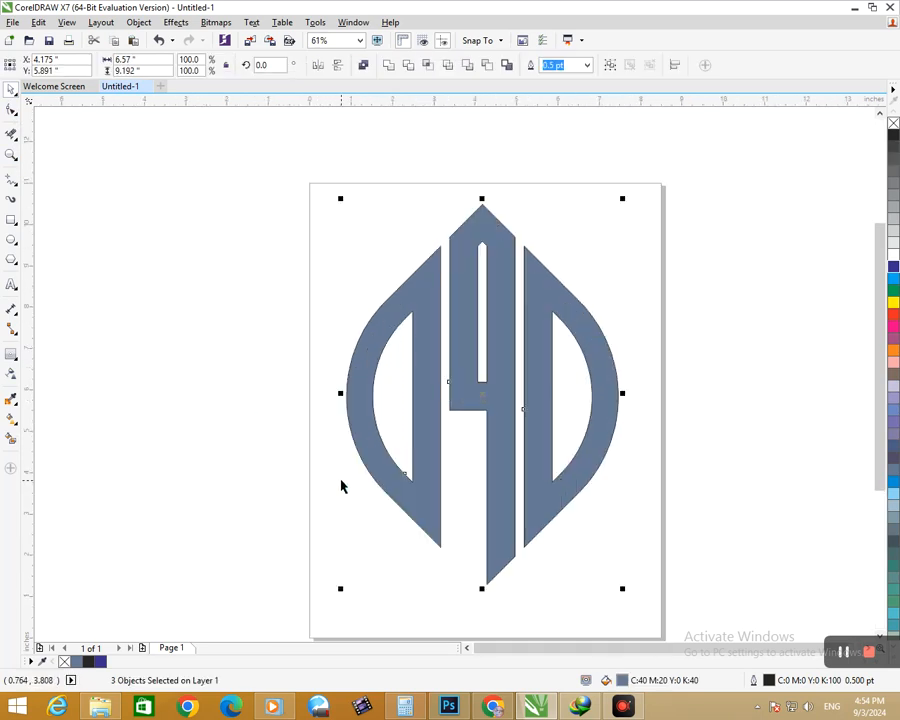
pyautogui.hotkey('ctrl', 'g')
# Step: Apply a linear Interactive Fill gradient down the grouped logo from its top tip, ending in orange at the bottom
pyautogui.click(12, 420)
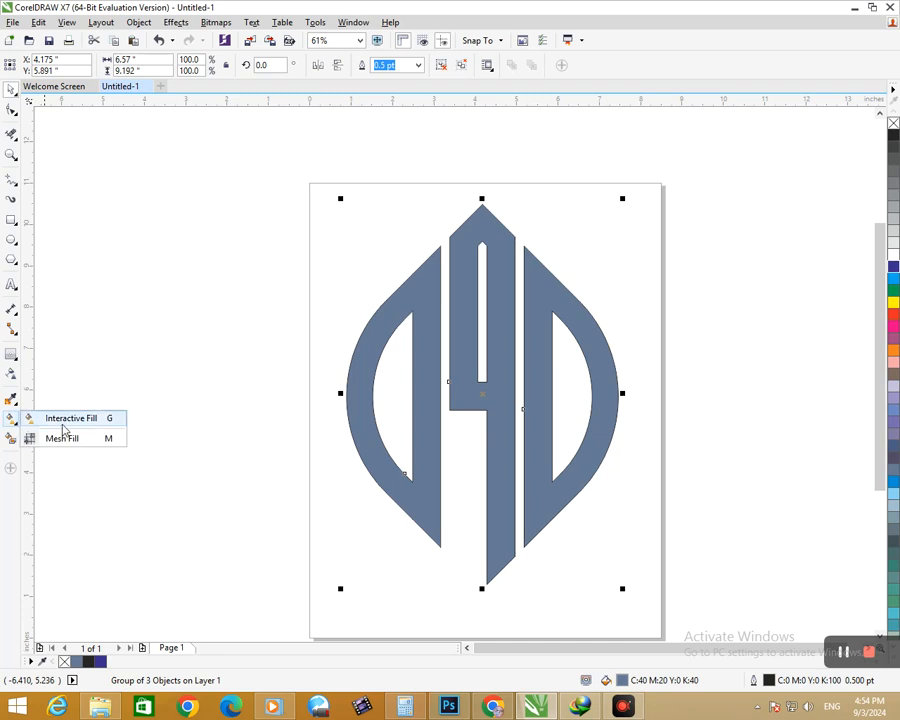
pyautogui.click(60, 412)
pyautogui.click(483, 216)
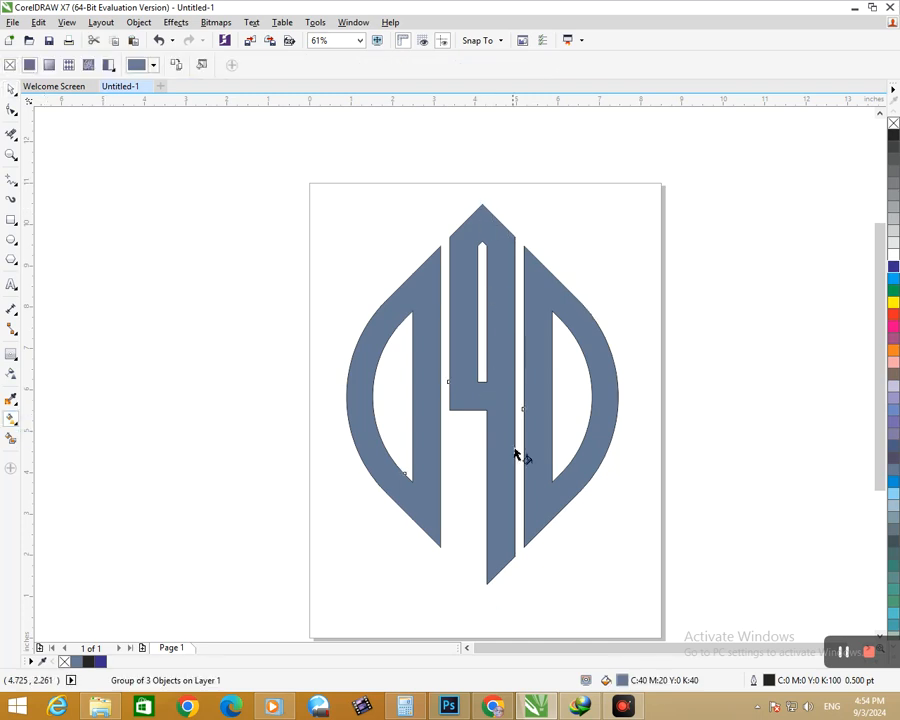
pyautogui.moveTo(486, 230); pyautogui.dragTo(500, 568)
pyautogui.click(893, 352)
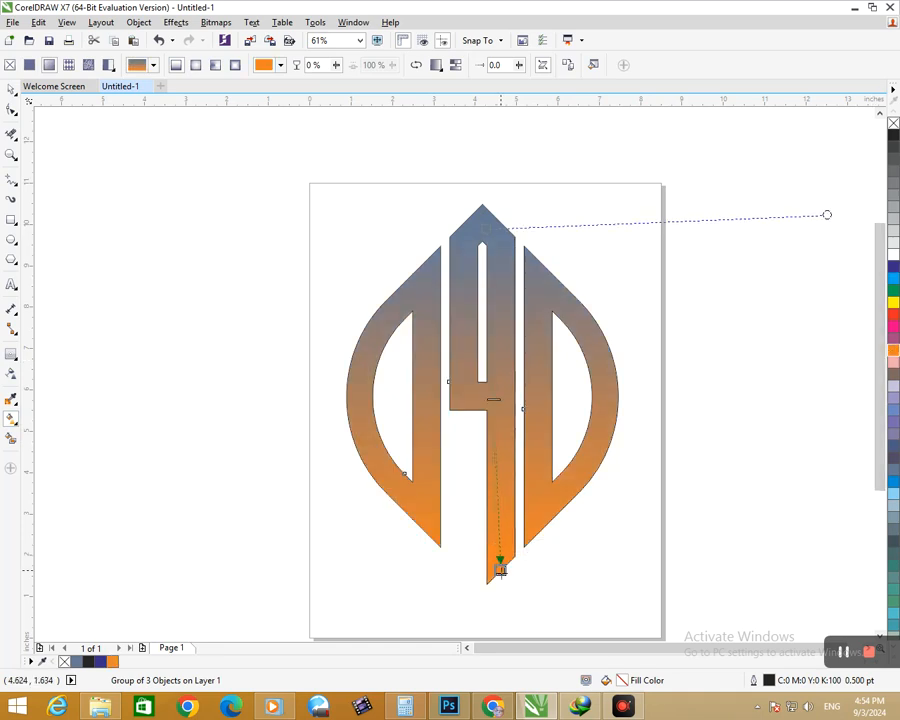
# Step: Move the gradient's start node above and left of the logo's top tip and recolour it pinkish magenta
pyautogui.moveTo(485, 229); pyautogui.dragTo(435, 193)
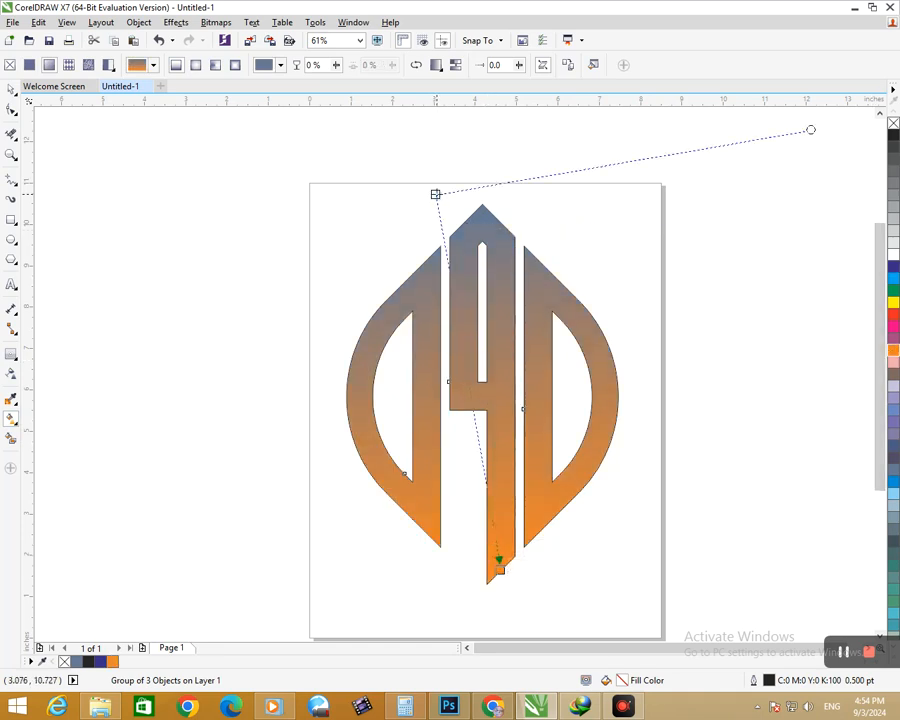
pyautogui.click(457, 190)
pyautogui.click(523, 265)
pyautogui.moveTo(543, 304); pyautogui.dragTo(530, 267)
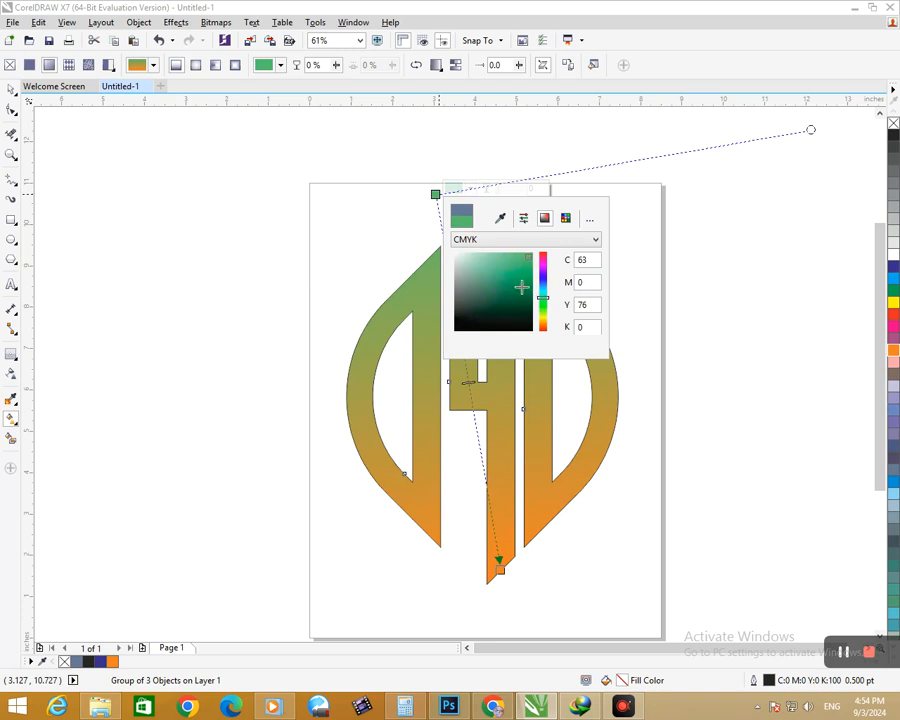
pyautogui.click(521, 287)
pyautogui.click(543, 263)
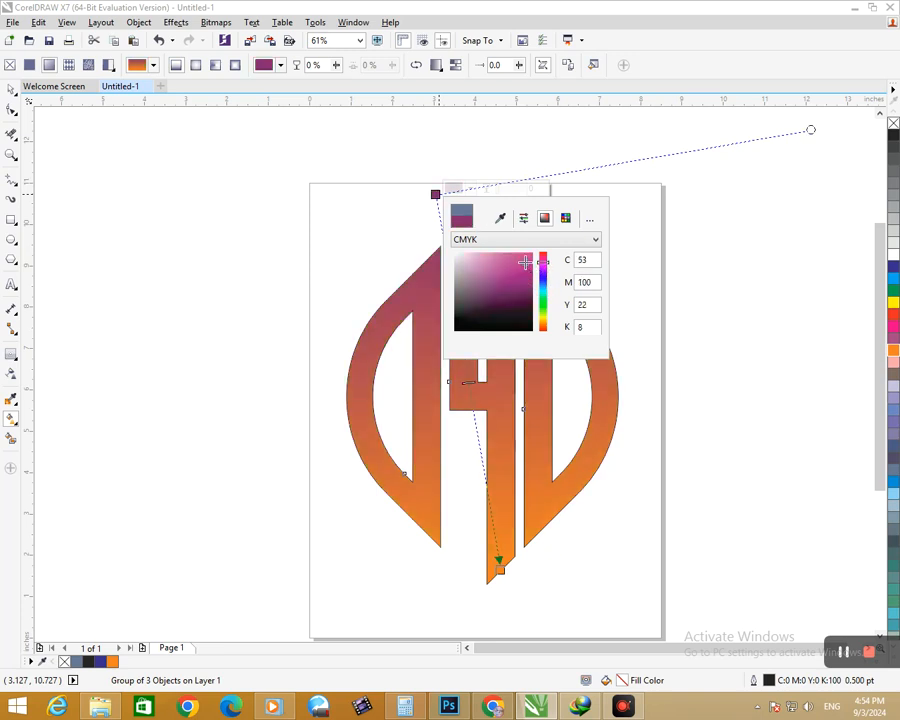
pyautogui.click(525, 262)
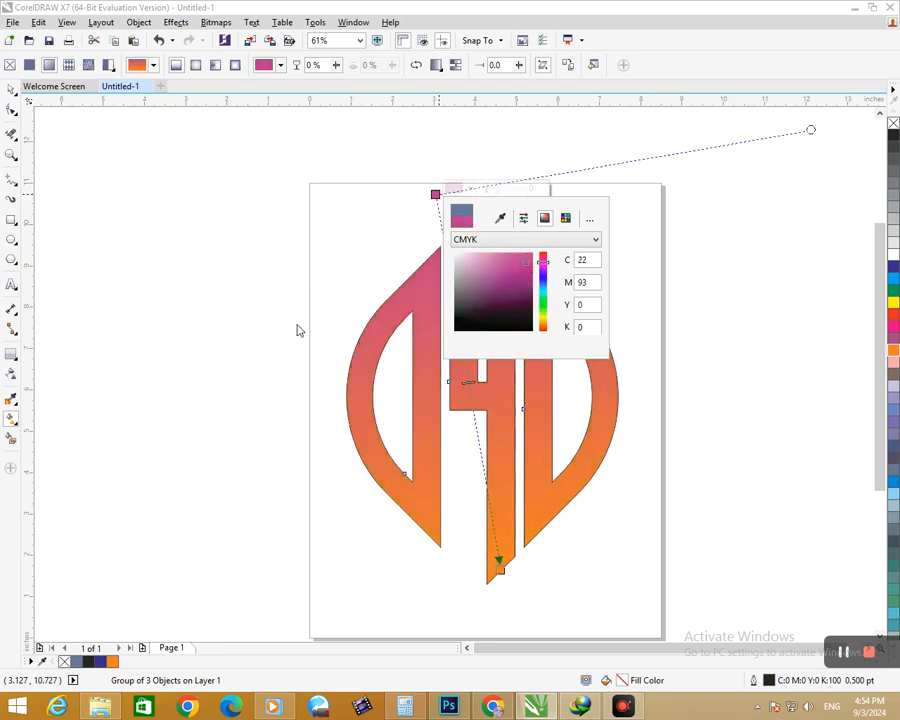
# Step: Add an intermediate gradient node at 52% and set its colour to golden yellow #D6A81E
pyautogui.doubleClick(469, 390)
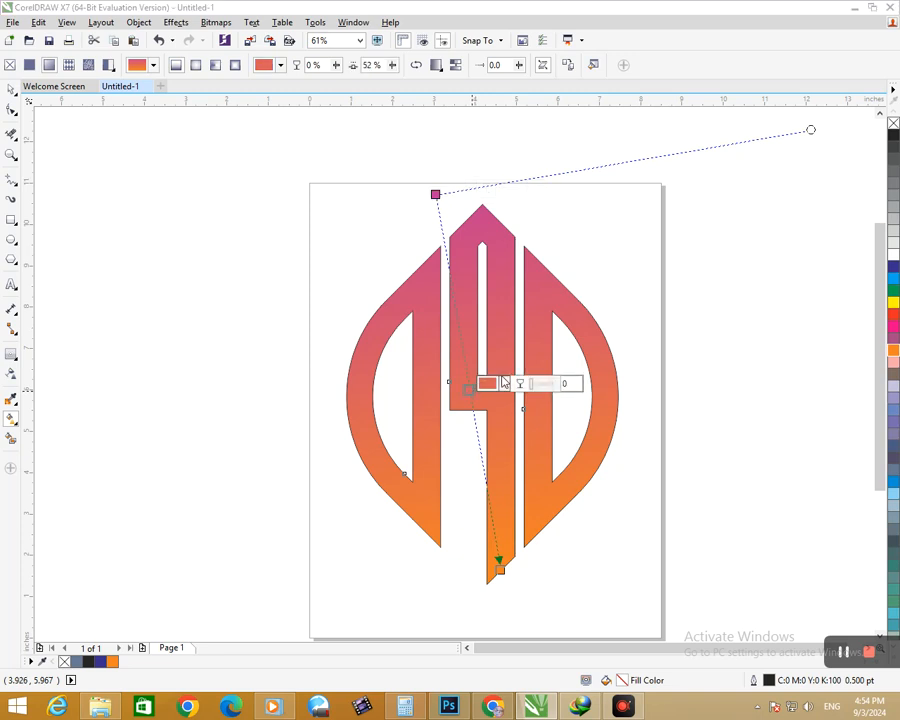
pyautogui.click(503, 383)
pyautogui.click(539, 488)
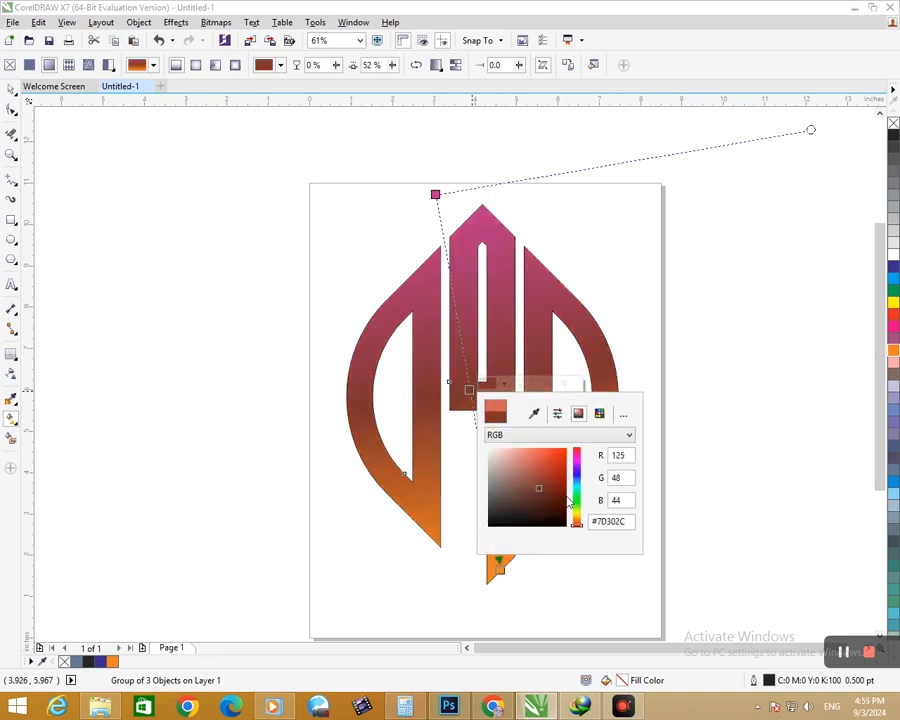
pyautogui.moveTo(578, 522); pyautogui.dragTo(557, 486)
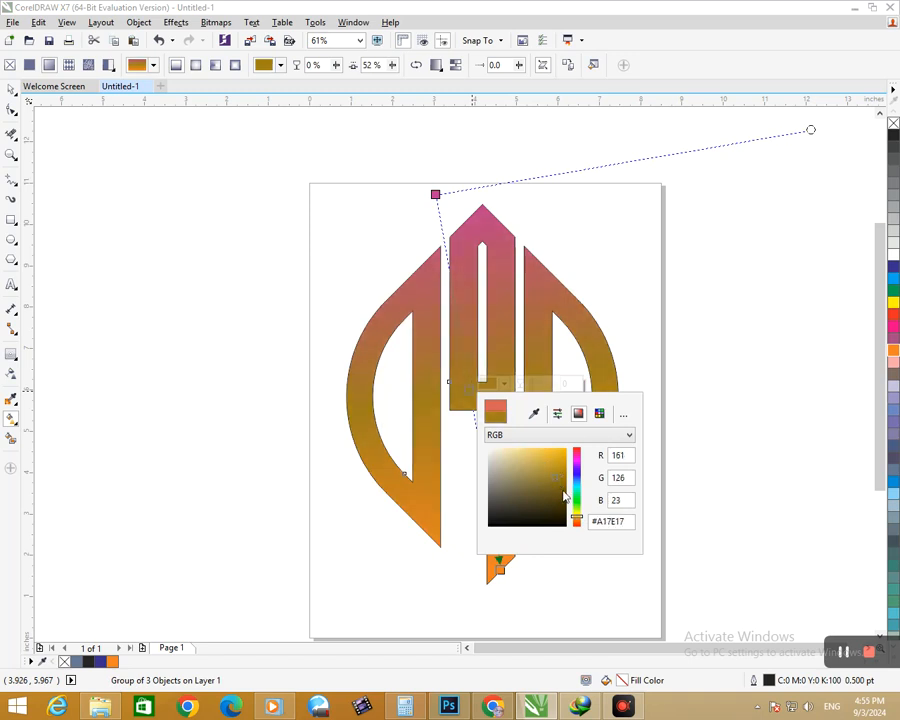
pyautogui.click(305, 488)
pyautogui.click(470, 391)
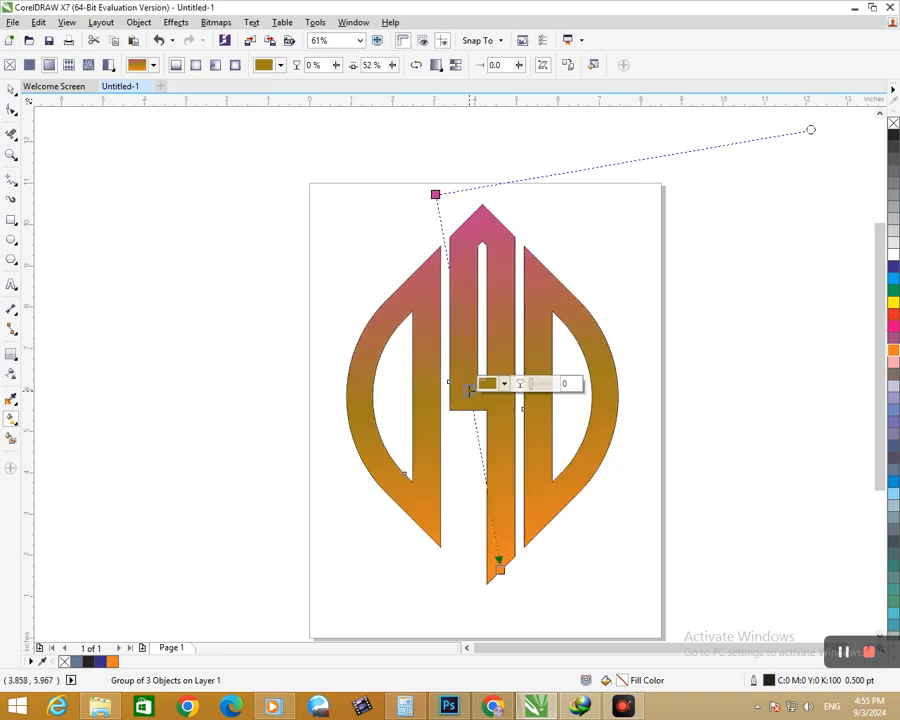
pyautogui.click(505, 384)
pyautogui.moveTo(549, 454)
pyautogui.mouseDown()
pyautogui.moveTo(552, 468)
pyautogui.moveTo(555, 461)
pyautogui.mouseUp()
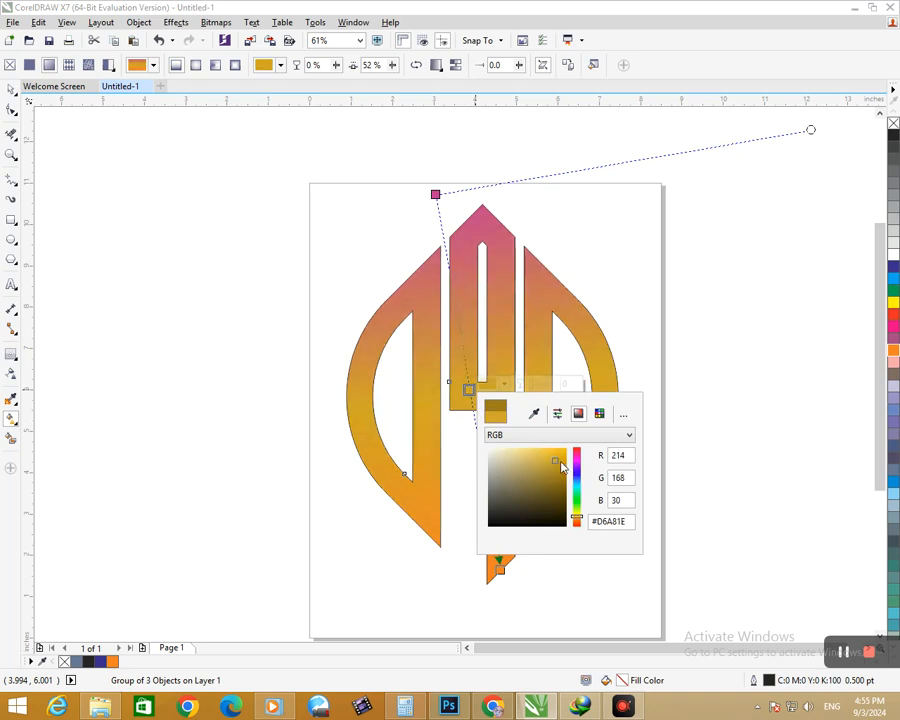
# Step: Recolour the gradient's intermediate node from golden yellow to teal #2AD1B5
pyautogui.click(576, 488)
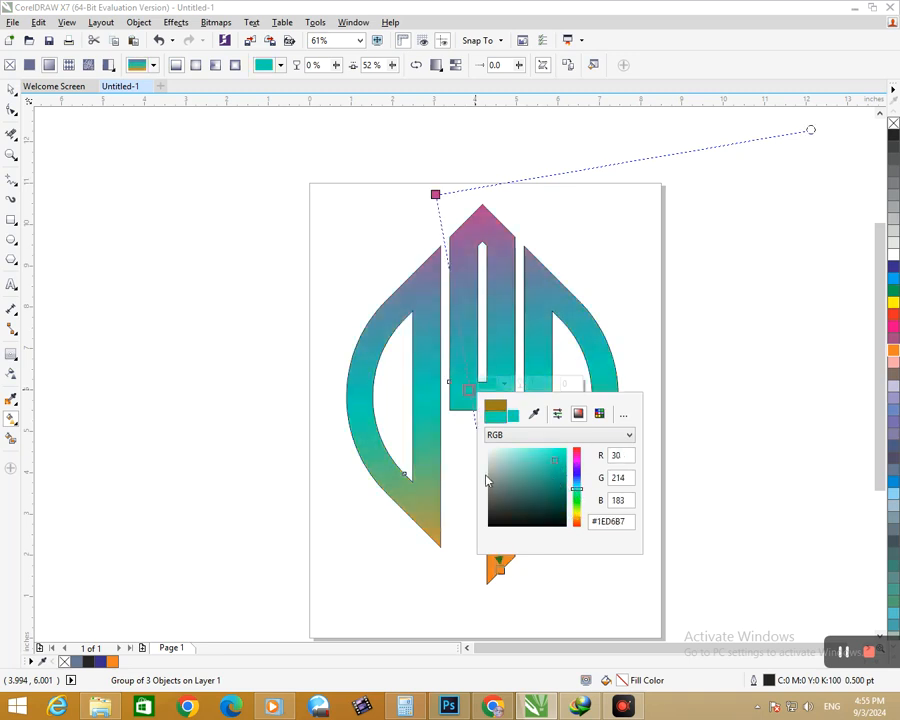
pyautogui.click(469, 391)
pyautogui.click(484, 385)
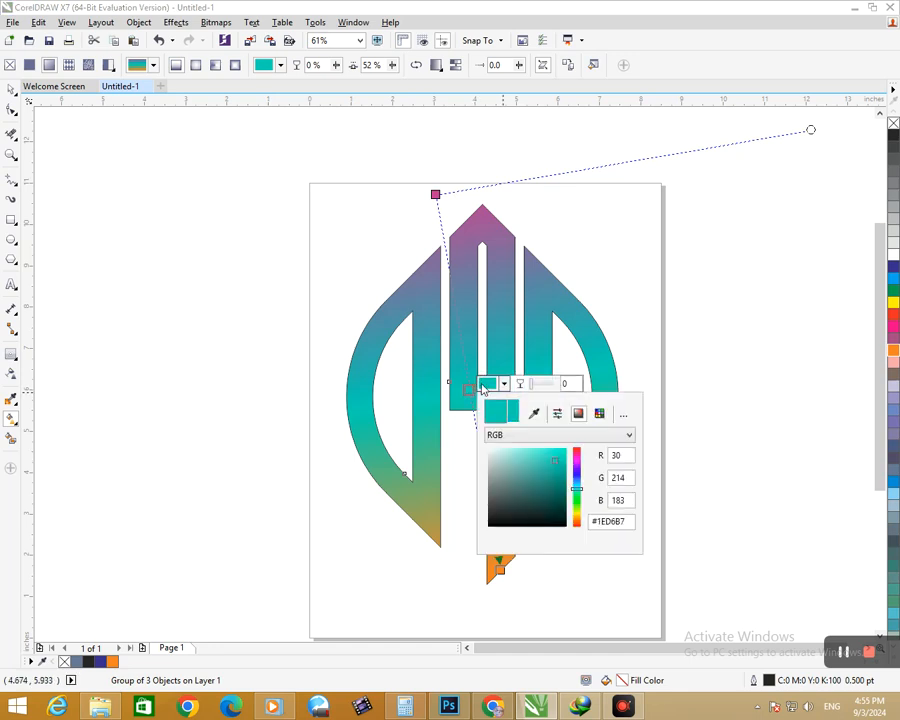
pyautogui.moveTo(556, 460)
pyautogui.mouseDown()
pyautogui.moveTo(562, 453)
pyautogui.moveTo(555, 477)
pyautogui.mouseUp()
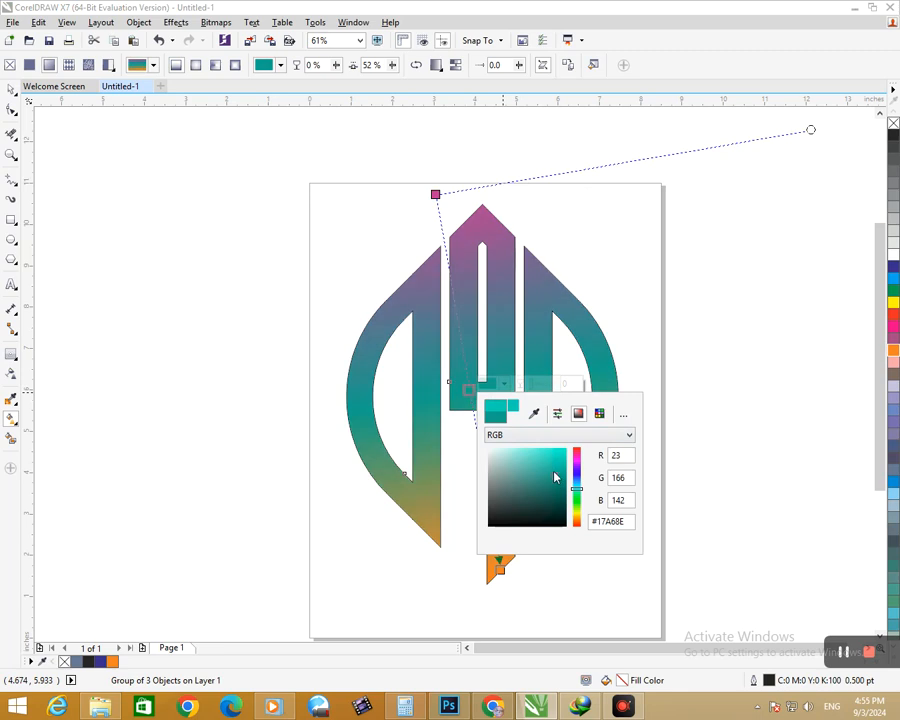
pyautogui.click(550, 463)
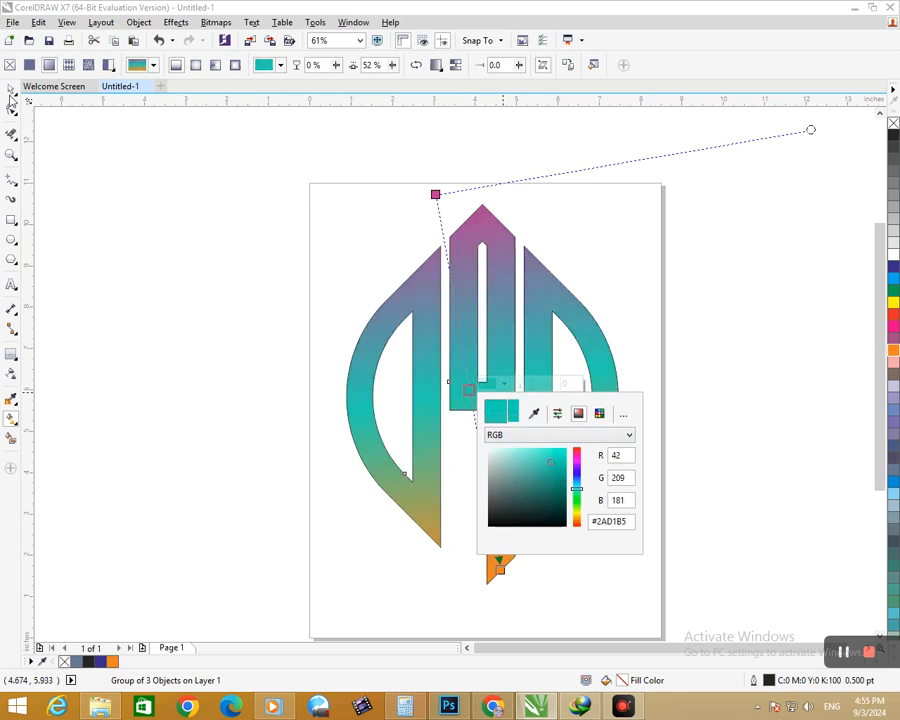
pyautogui.click(10, 96)
pyautogui.moveTo(77, 262); pyautogui.dragTo(86, 263)
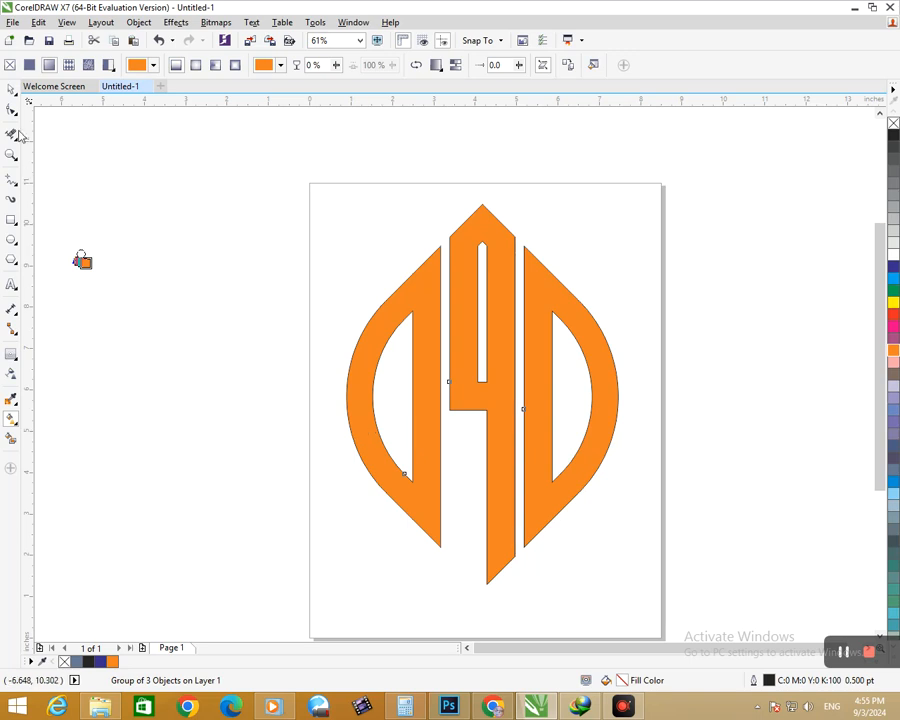
pyautogui.hotkey('ctrl', 'z')
# Step: Select the whole grouped logo, move it off the page into the empty area to the page's left, and deselect it
pyautogui.click(11, 91)
pyautogui.press('Escape')
pyautogui.press('F2')
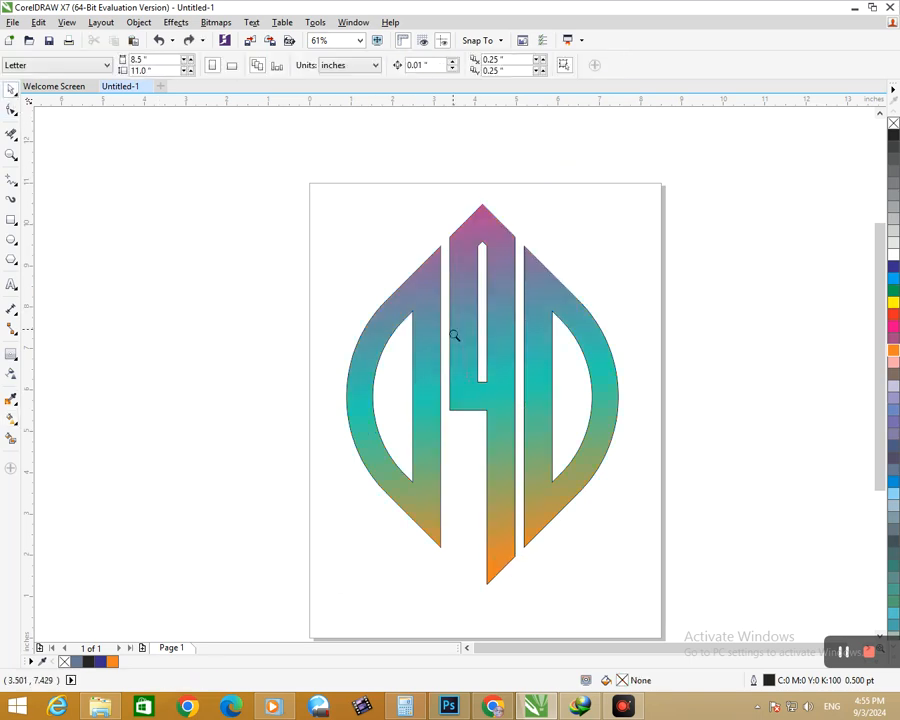
pyautogui.rightClick(454, 336)
pyautogui.moveTo(344, 230); pyautogui.dragTo(578, 518)
pyautogui.moveTo(484, 418); pyautogui.dragTo(202, 367)
pyautogui.click(290, 419)
pyautogui.click(242, 392)
# Step: Scale the grouped logo down slightly about its centre and deselect it
pyautogui.click(135, 236)
pyautogui.press('z')
pyautogui.moveTo(132, 228); pyautogui.dragTo(287, 421)
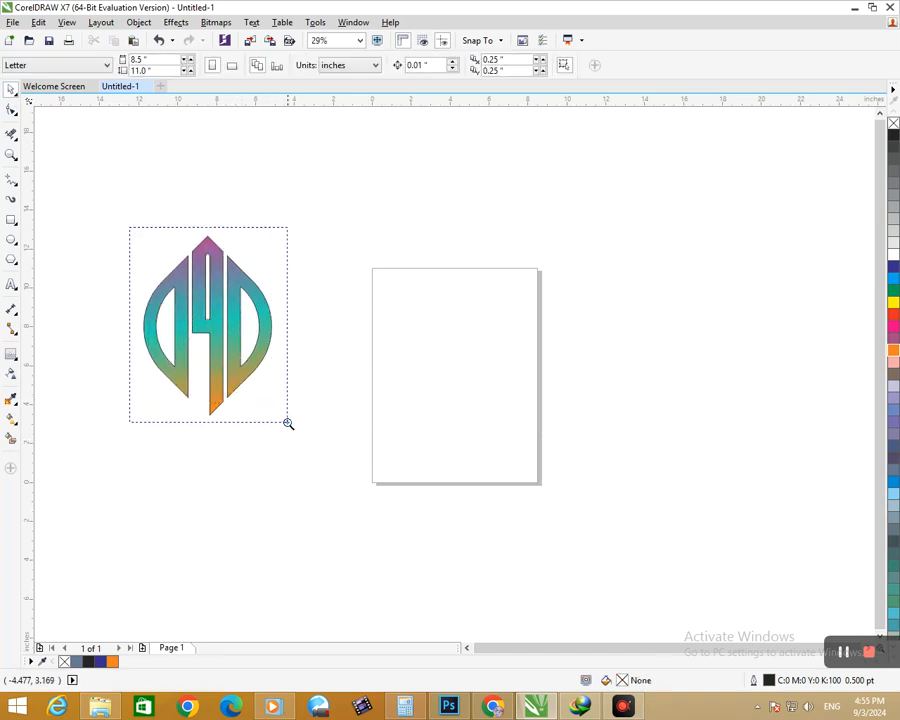
pyautogui.click(485, 498)
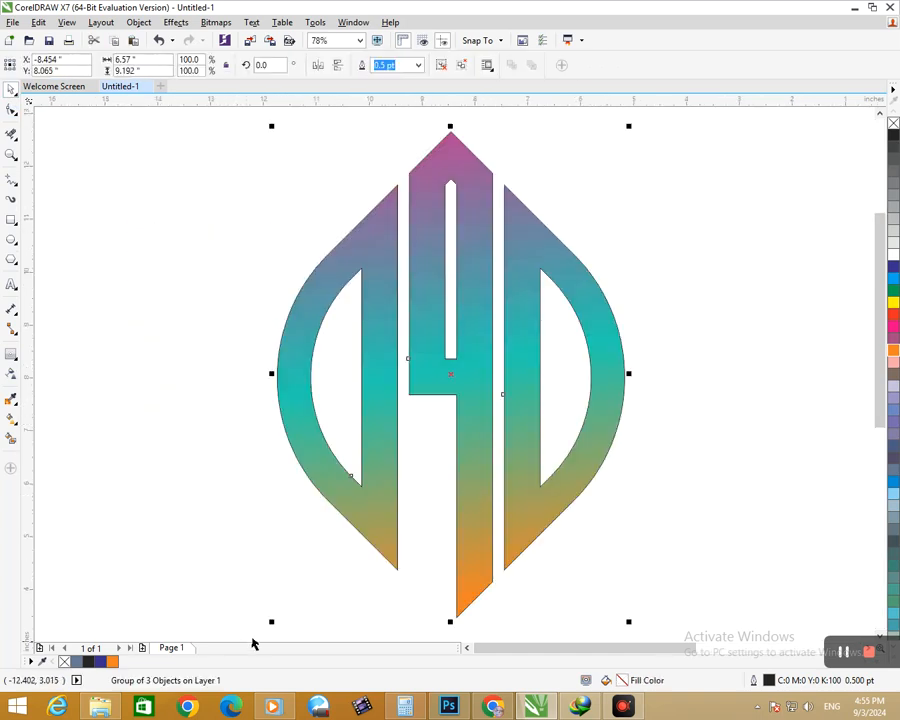
pyautogui.moveTo(270, 615); pyautogui.dragTo(293, 592)
pyautogui.click(281, 548)
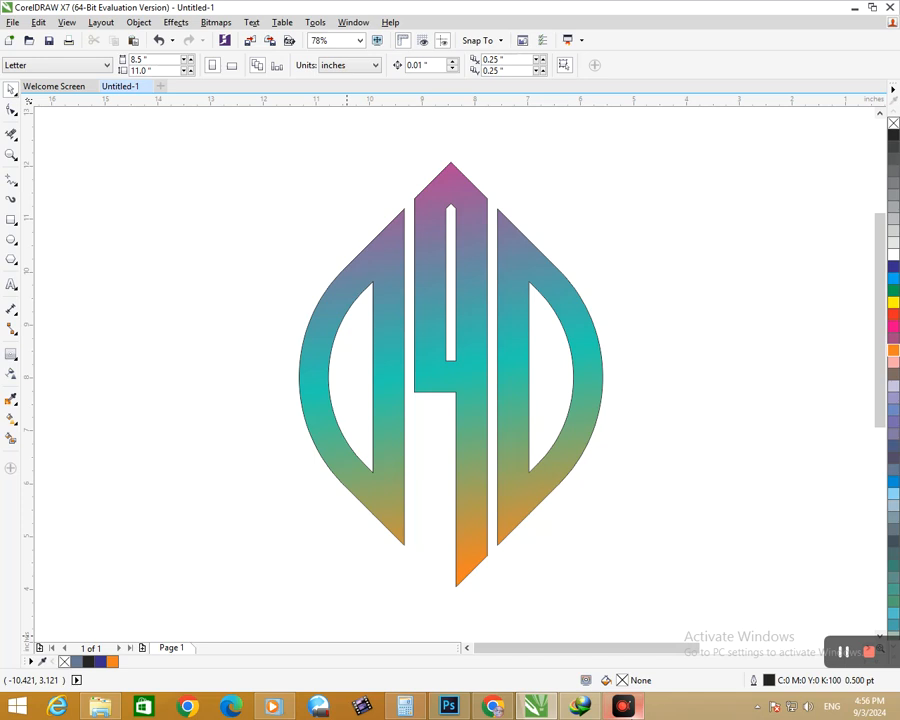
pyautogui.moveTo(623, 707)
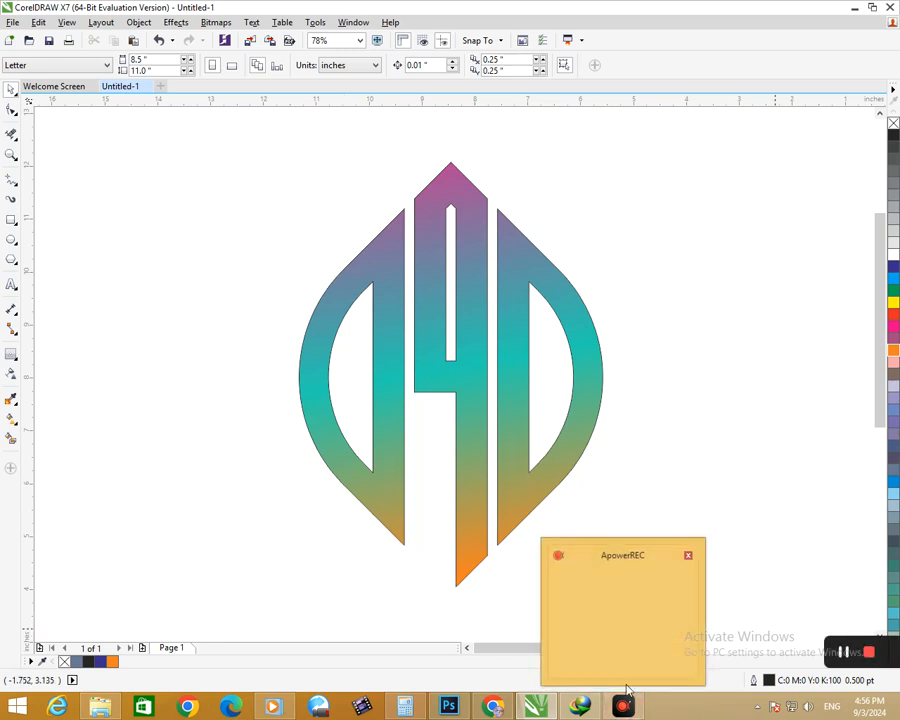